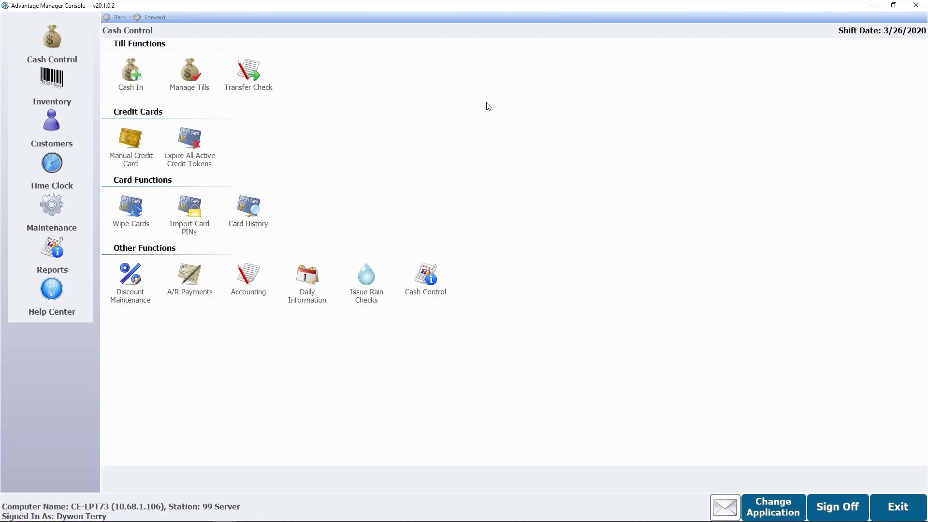
Review the general settings of the Family Gold membership in Membership Maintenance, then close it
click(52, 125)
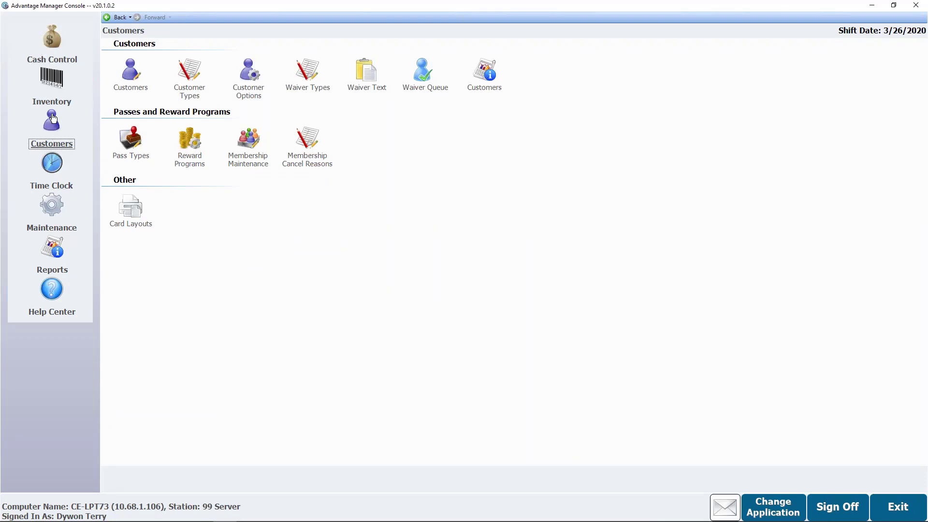
click(247, 147)
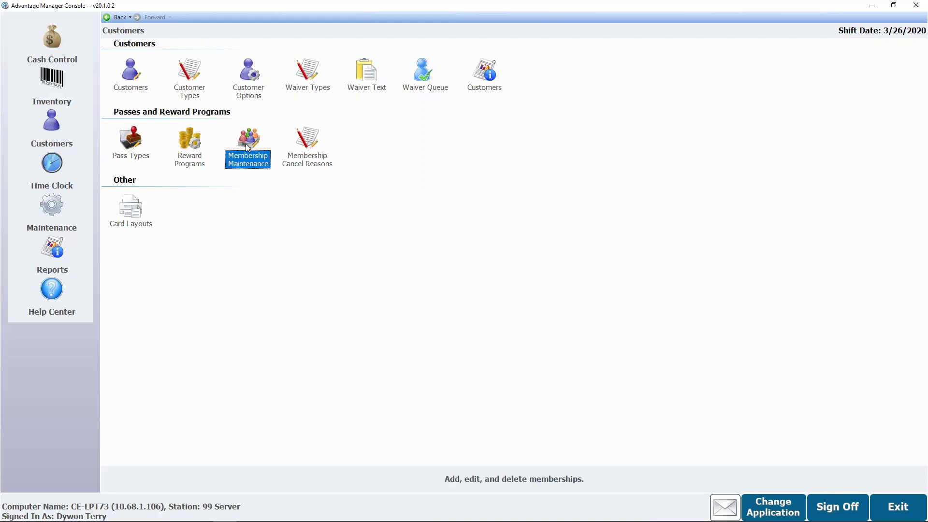
double_click(248, 148)
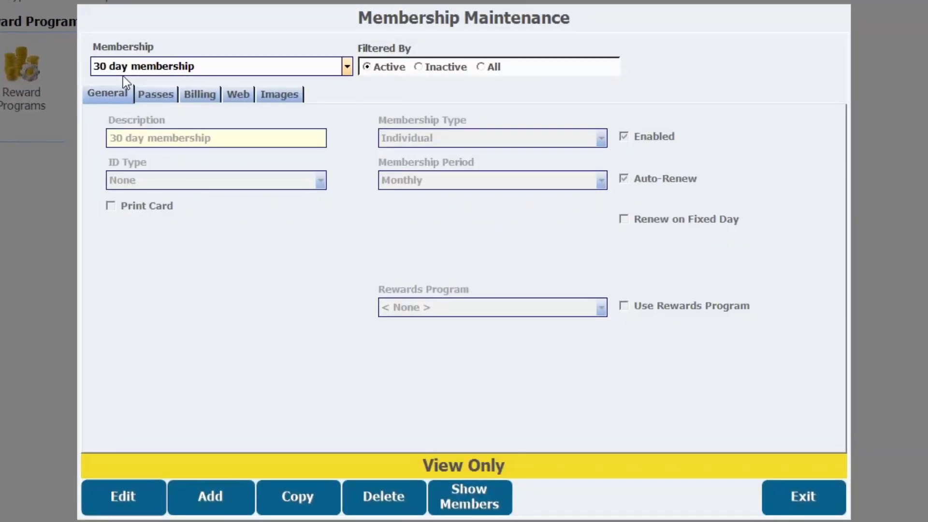
click(347, 68)
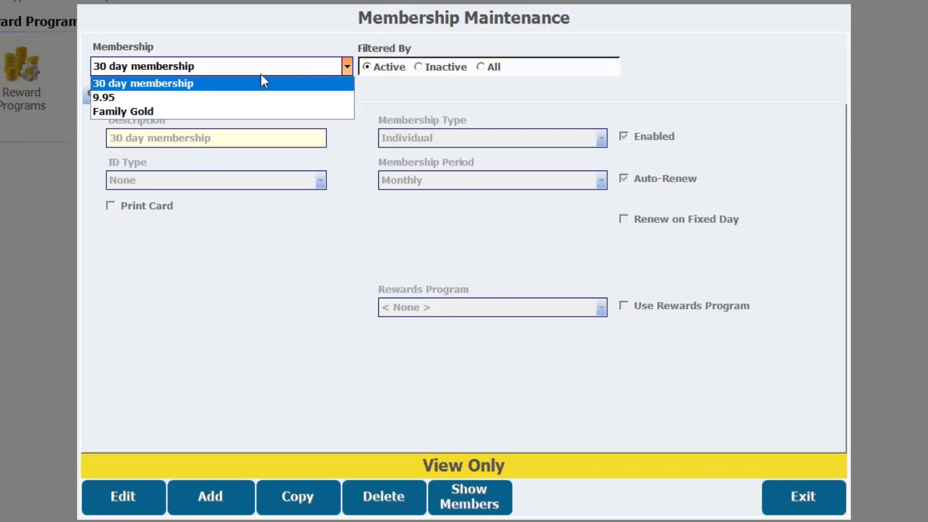
click(156, 112)
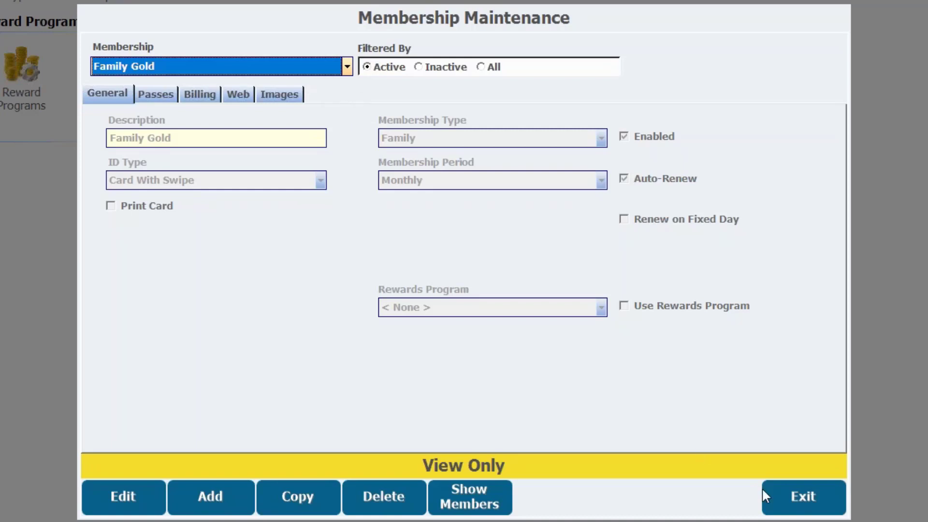
click(791, 507)
Search the inventory items for "free" and check the Free Item's general and pricing details
click(52, 80)
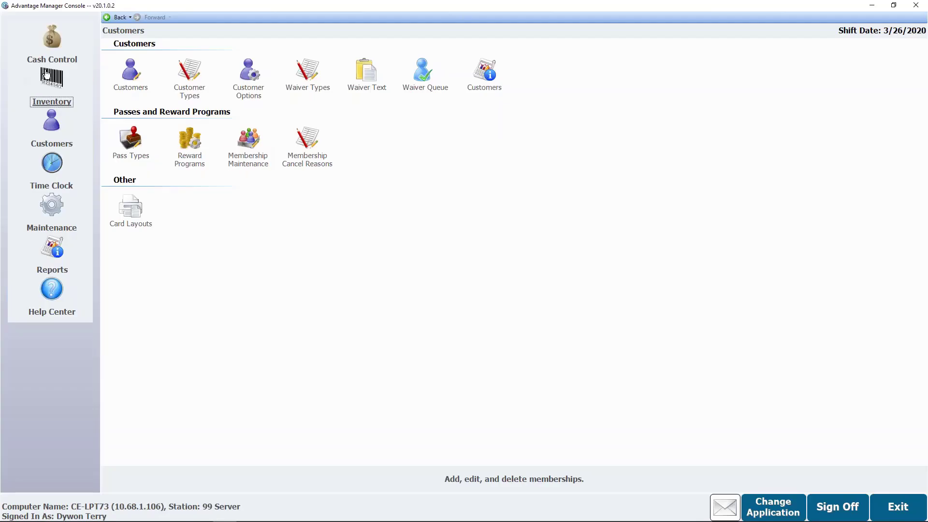
click(128, 74)
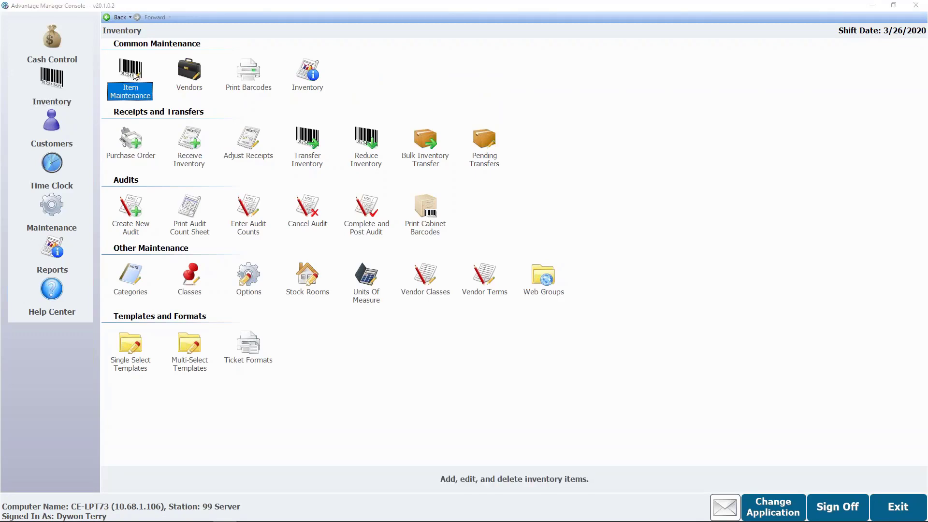
double_click(137, 75)
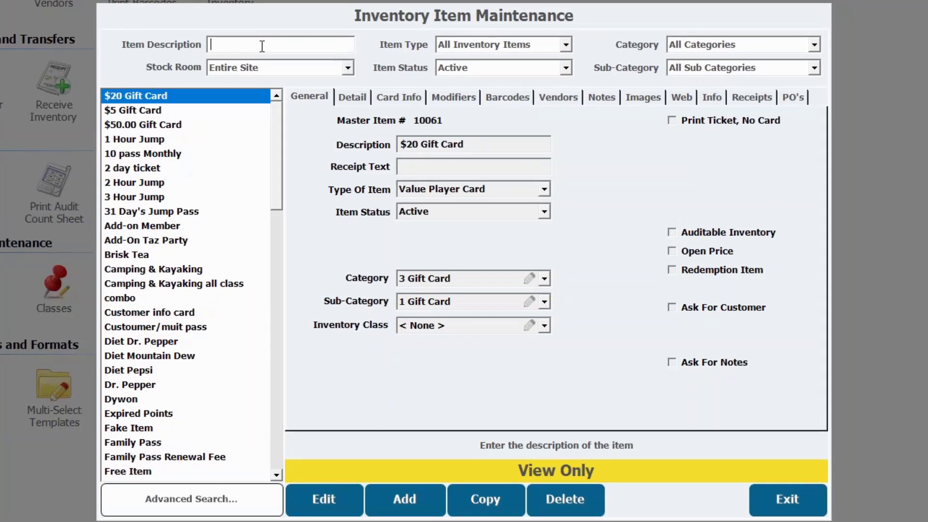
text(free)
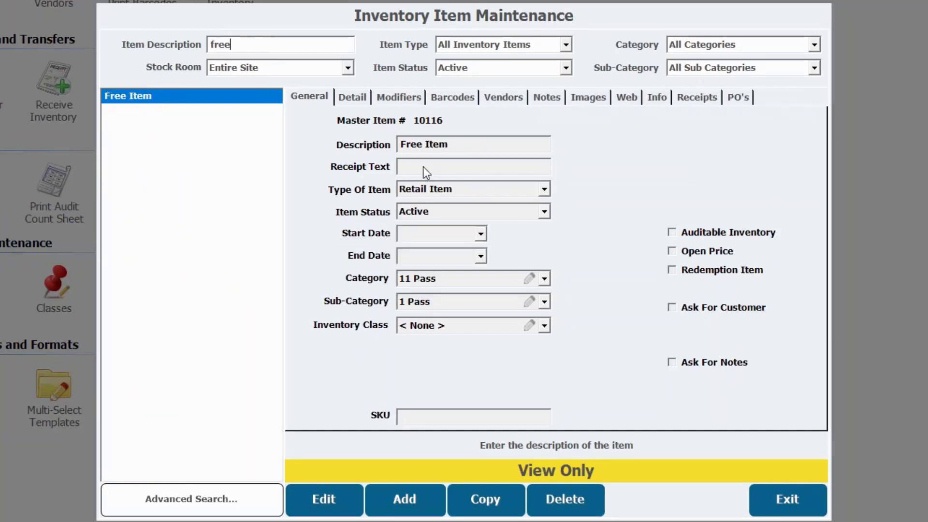
click(350, 96)
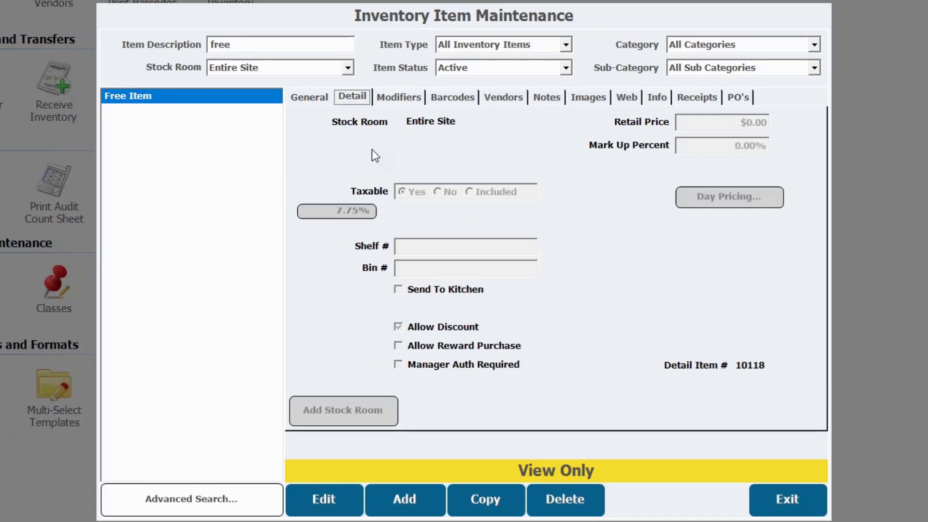
click(790, 501)
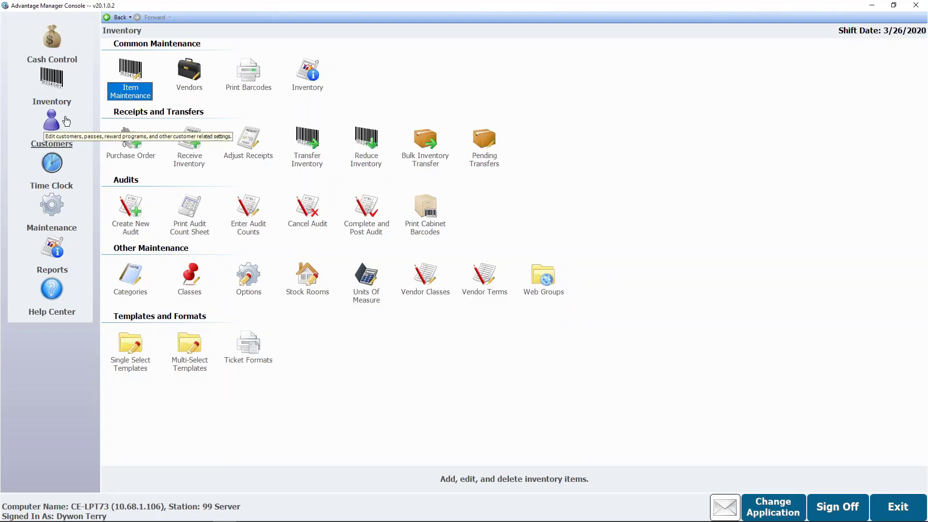
Edit the Family Gold membership's billing in Membership Maintenance and set its renewal fee item to Free Item
click(54, 129)
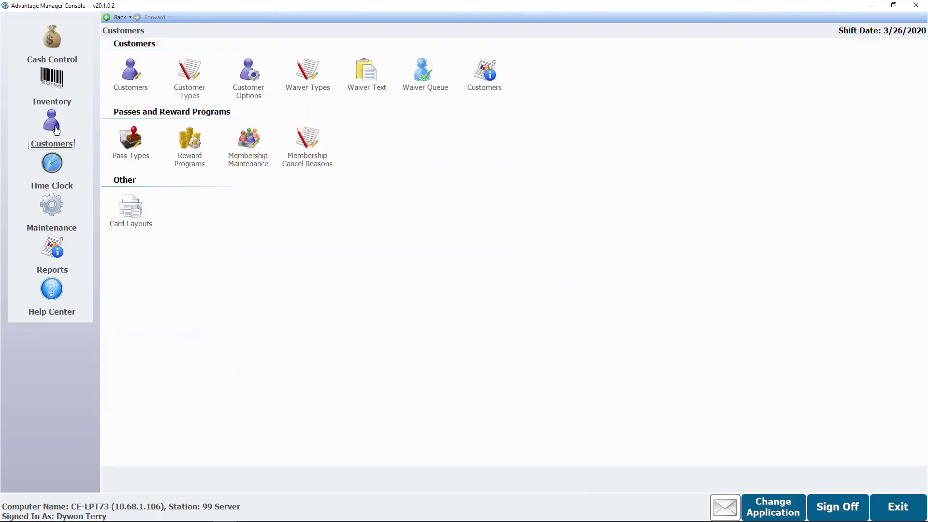
click(247, 152)
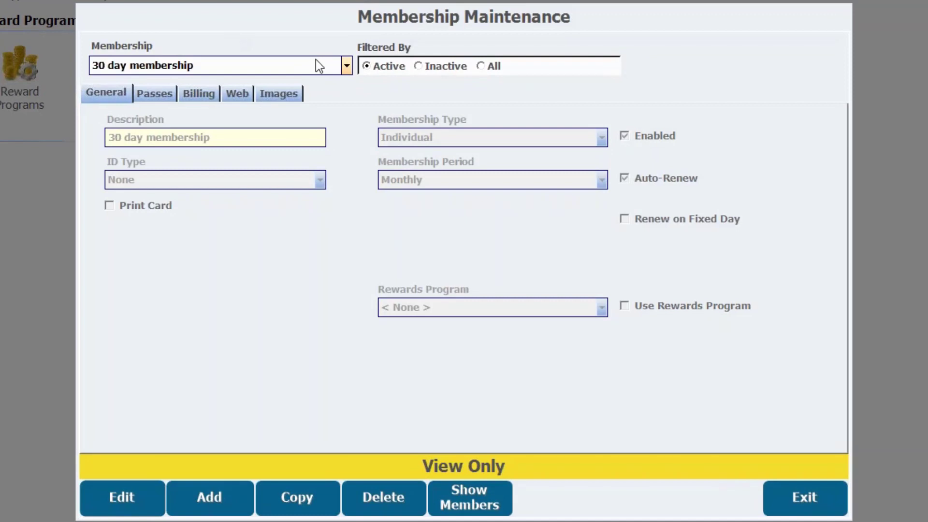
click(348, 67)
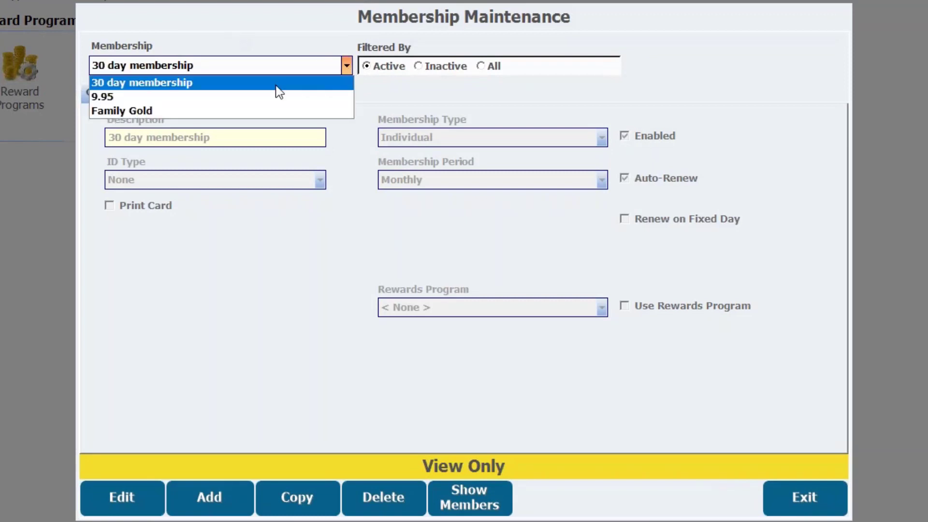
click(235, 111)
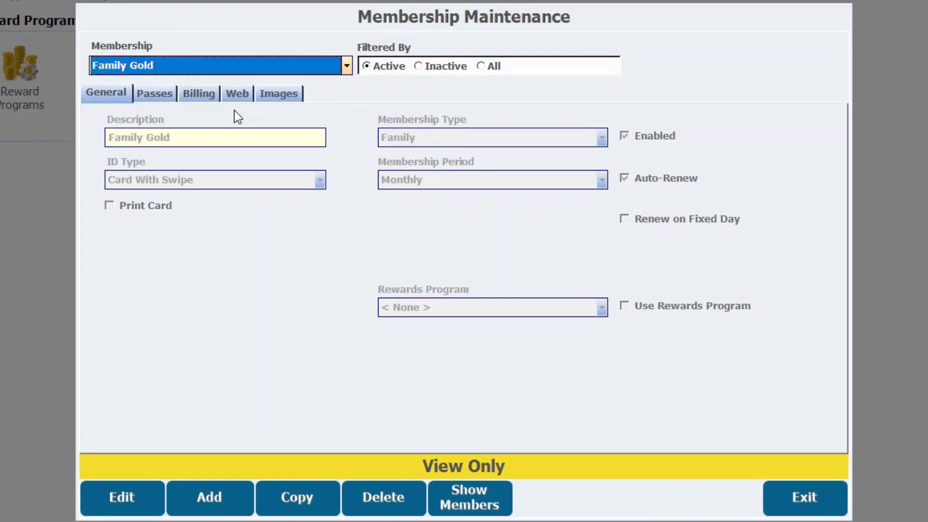
click(201, 93)
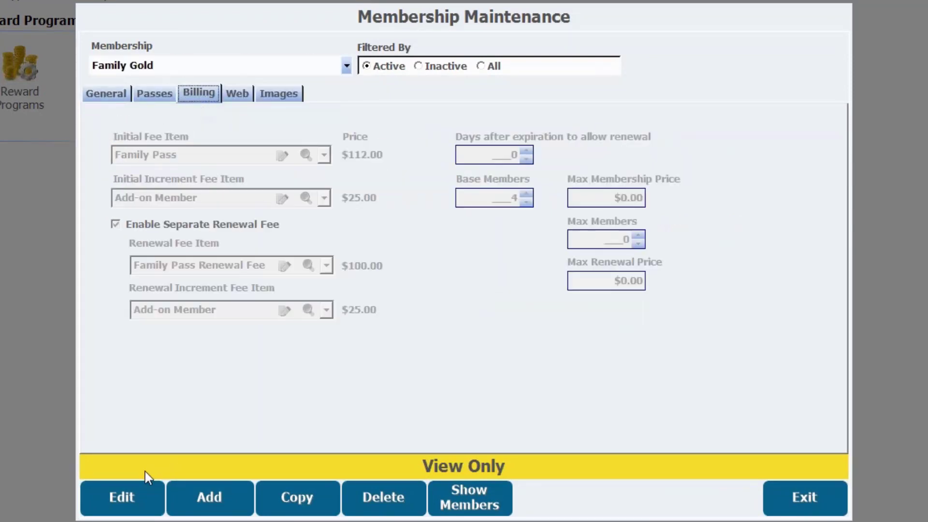
click(130, 499)
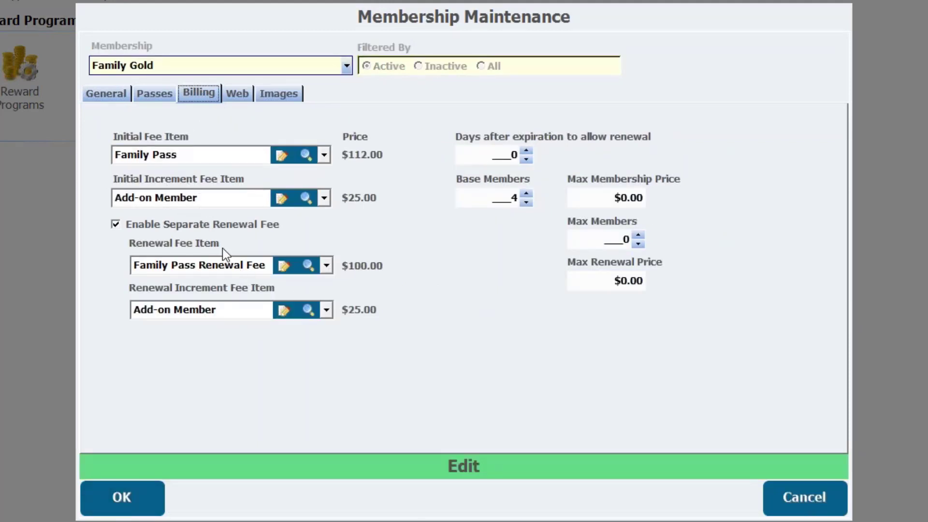
click(327, 266)
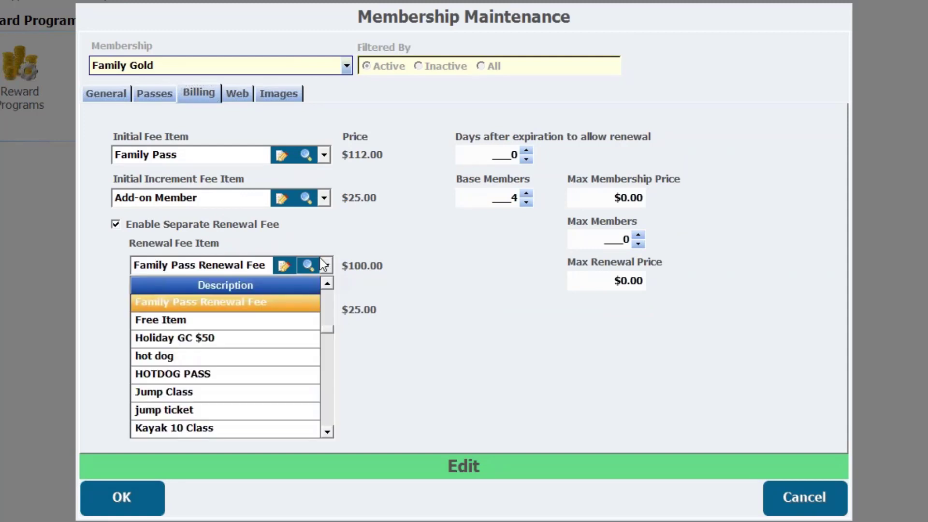
click(176, 320)
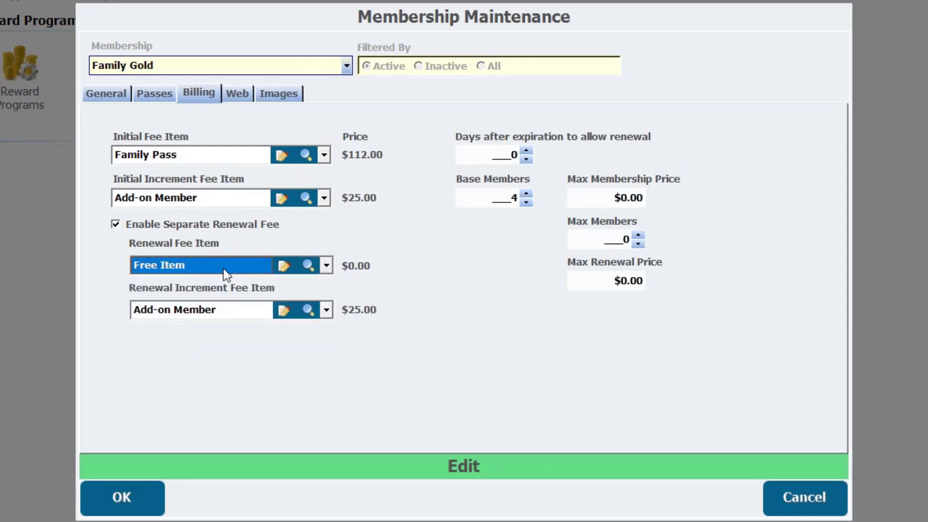
Set Family Gold's renewal increment fee item to Free Item and save the membership
click(327, 310)
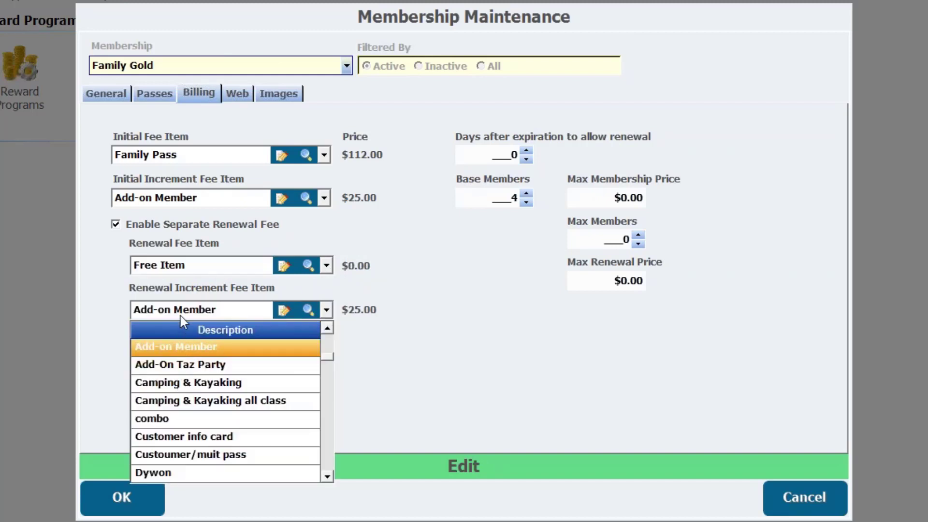
click(245, 310)
key(f)
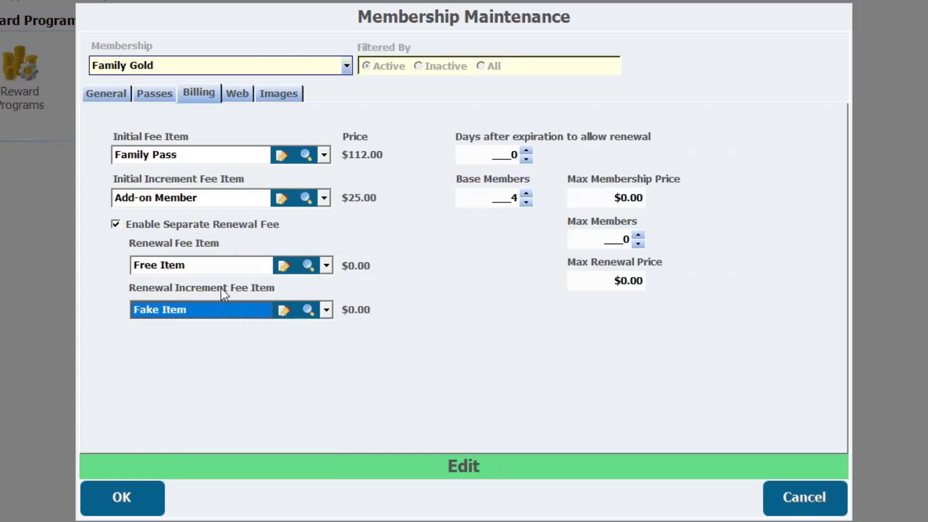
key(f)
click(121, 496)
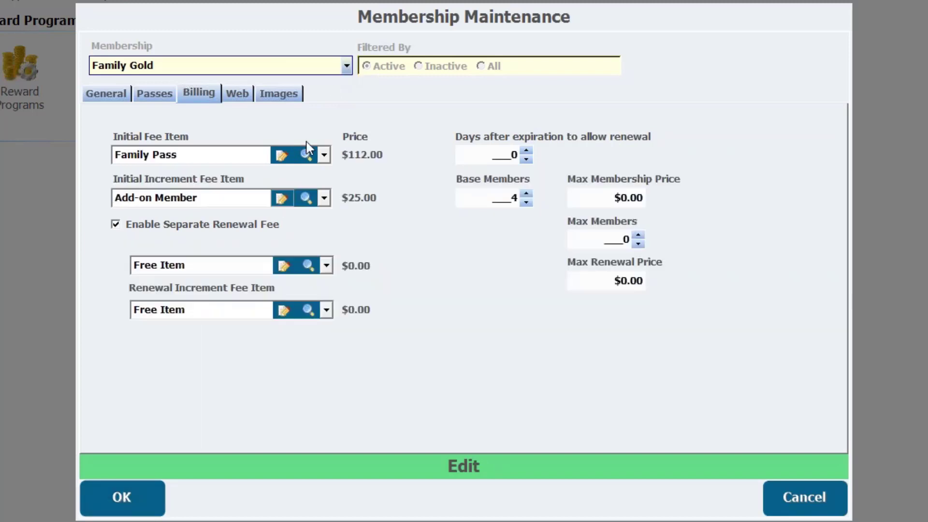
Change the 9.95 membership's initial fee item to Free Item, save it and close Membership Maintenance
click(347, 67)
click(177, 95)
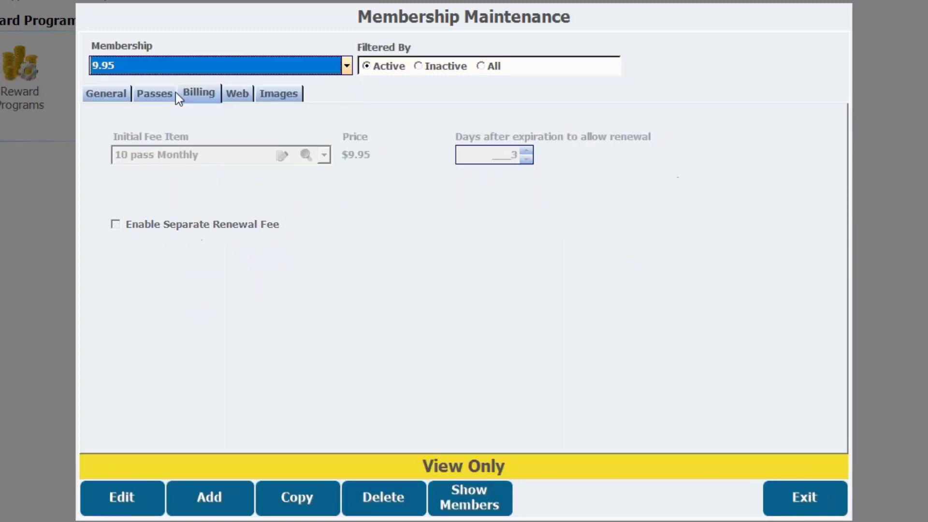
click(128, 503)
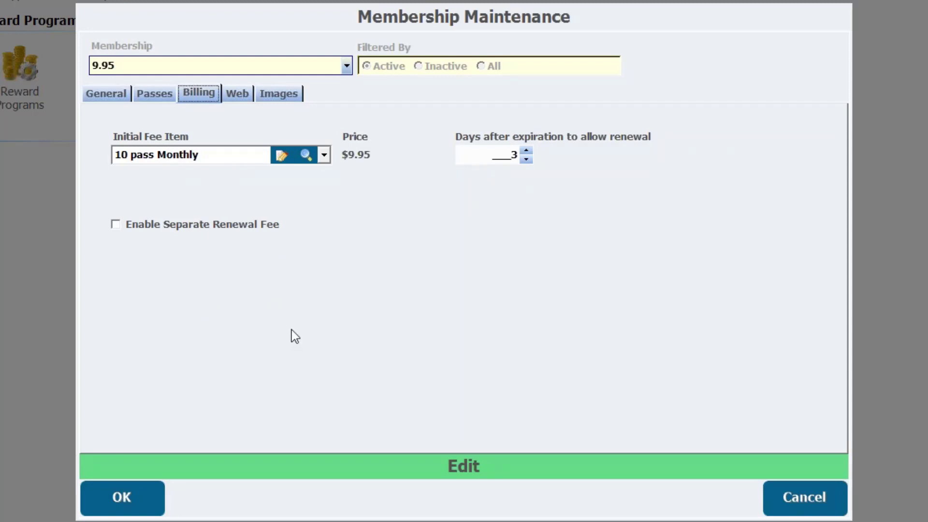
click(323, 156)
text(fr)
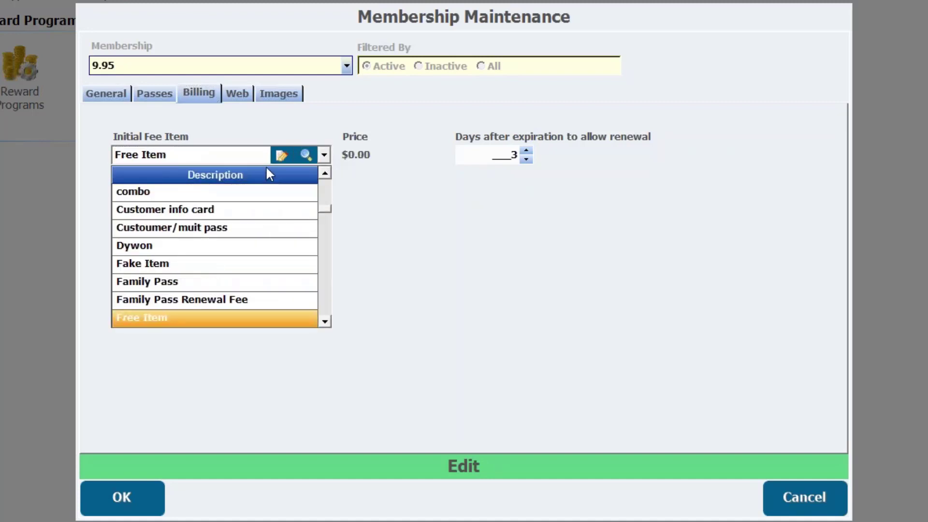
click(232, 318)
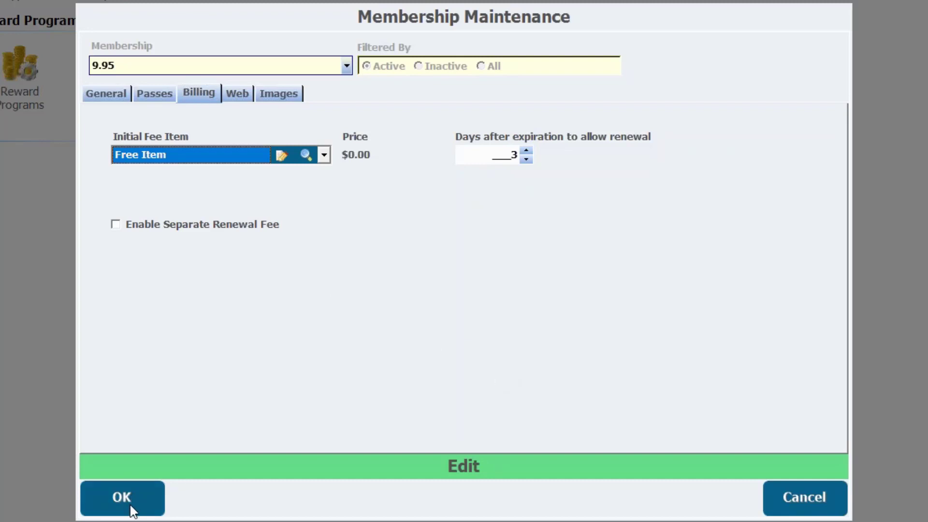
click(118, 509)
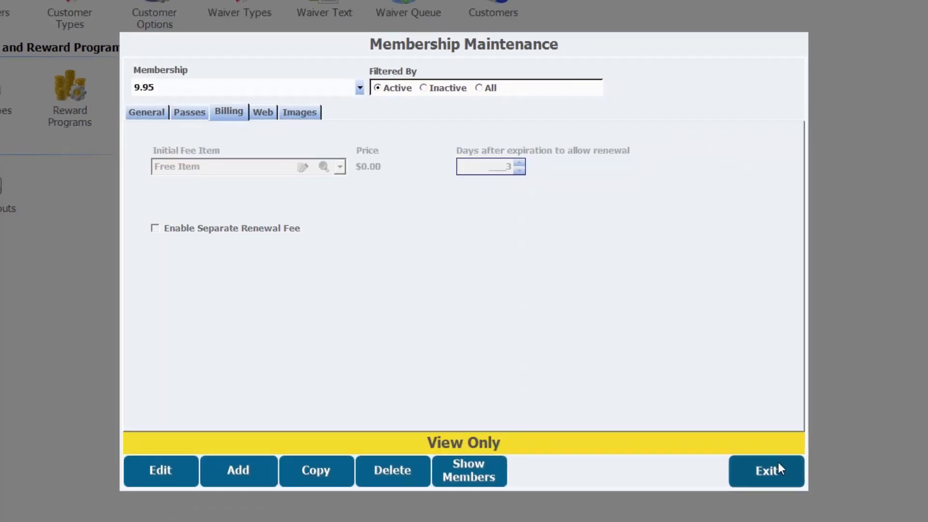
click(800, 499)
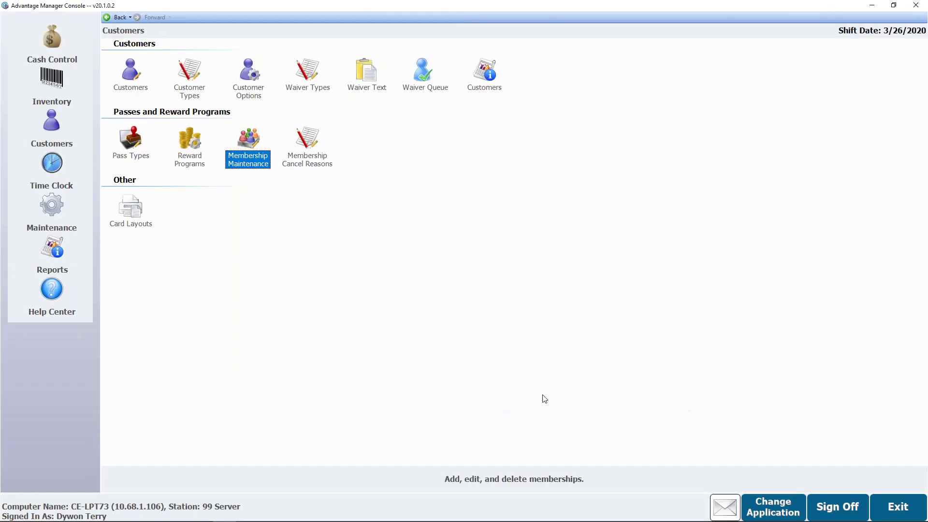
click(779, 511)
click(793, 442)
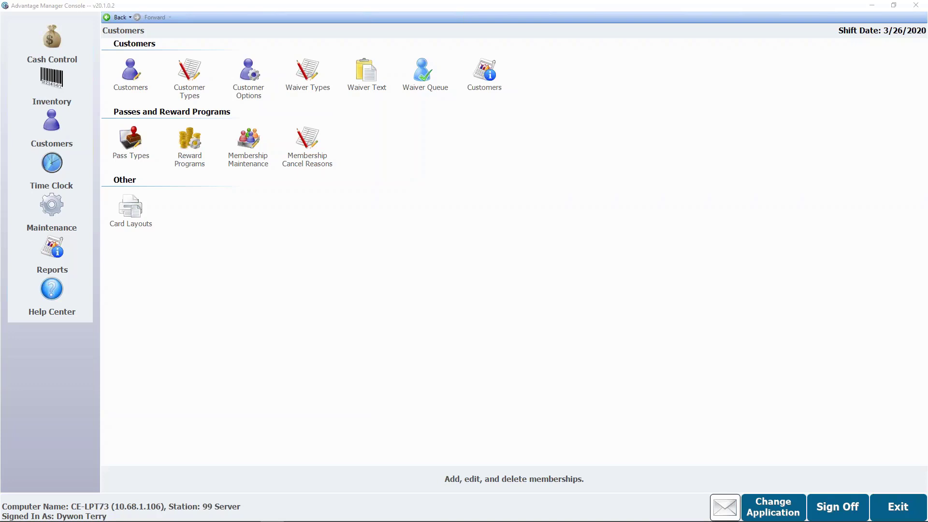
click(143, 141)
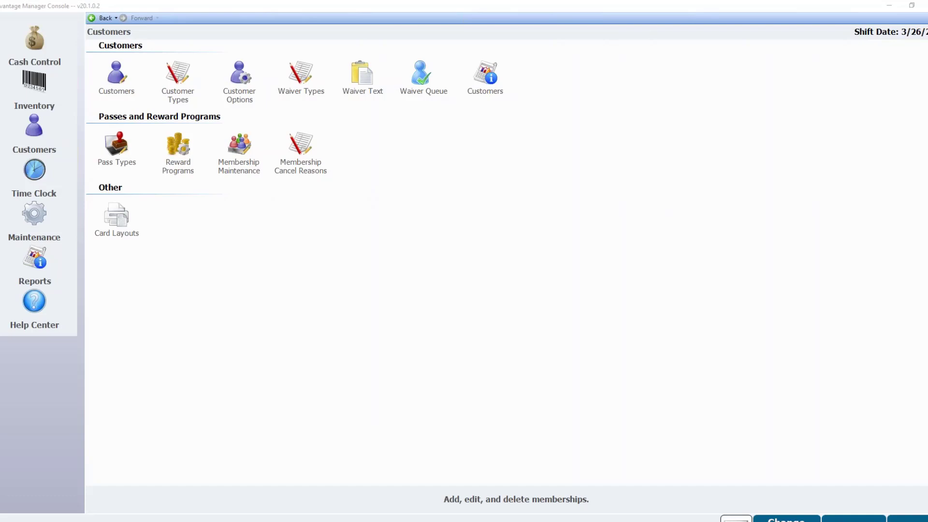
Open the System Settings within the system maintenance functions to view the available options
click(34, 219)
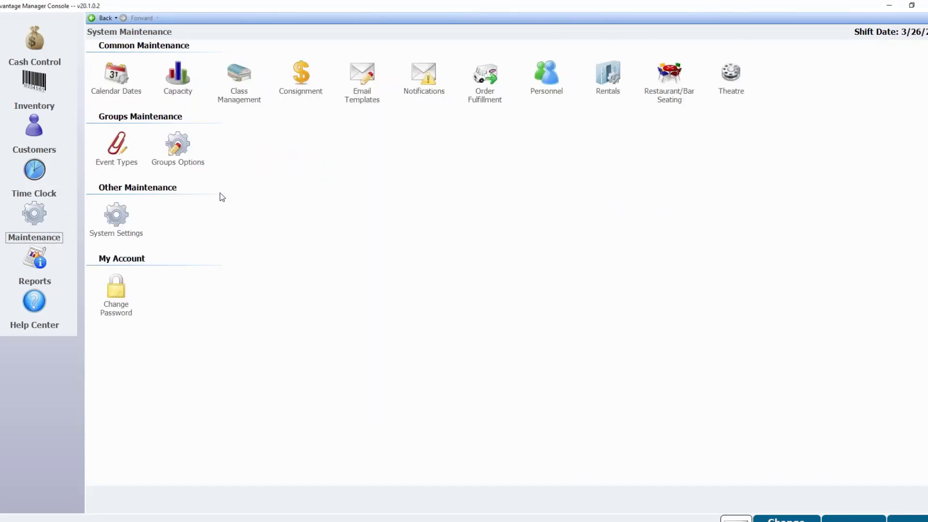
click(117, 226)
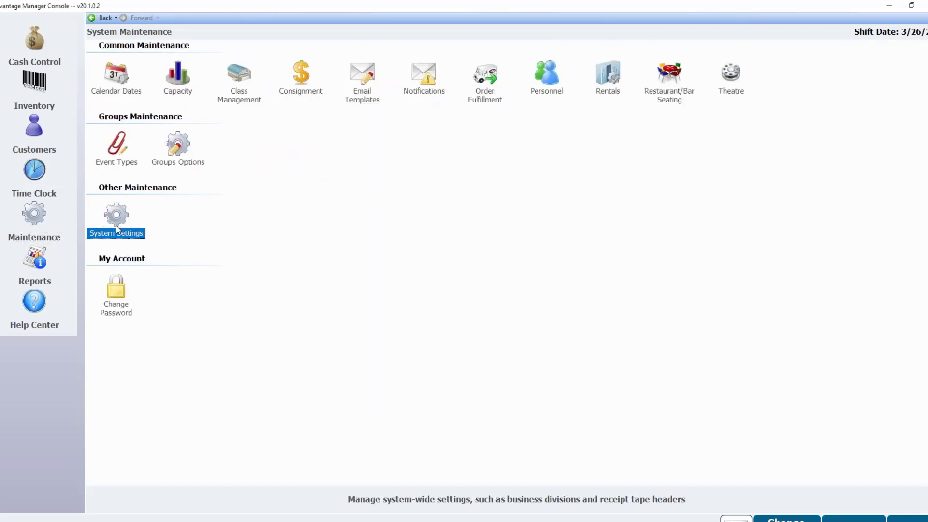
double_click(116, 226)
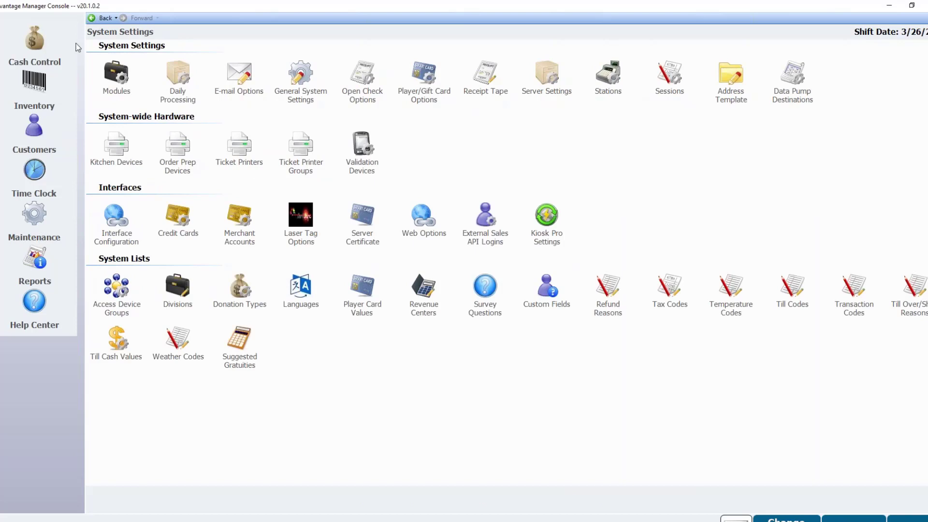
Open Membership Maintenance from the customer functions and review the 30 day membership's passes and general settings
click(43, 51)
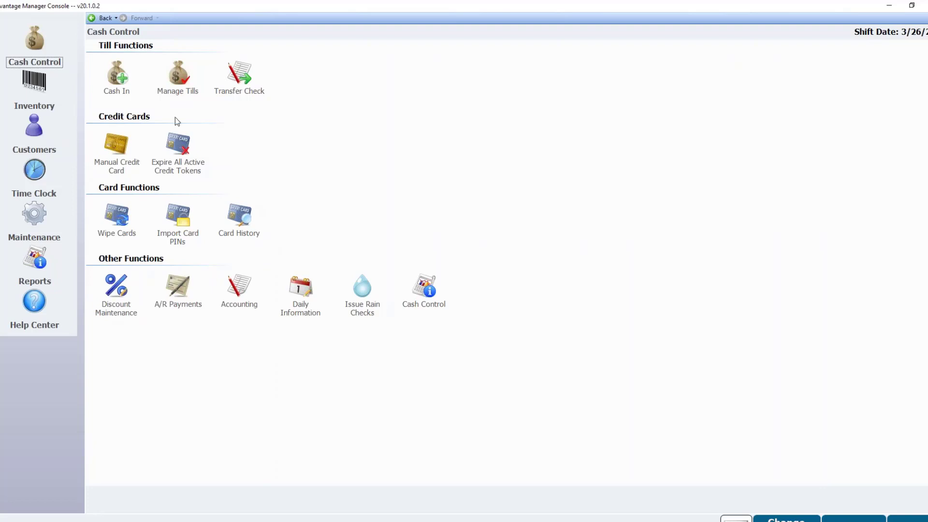
click(43, 142)
click(244, 153)
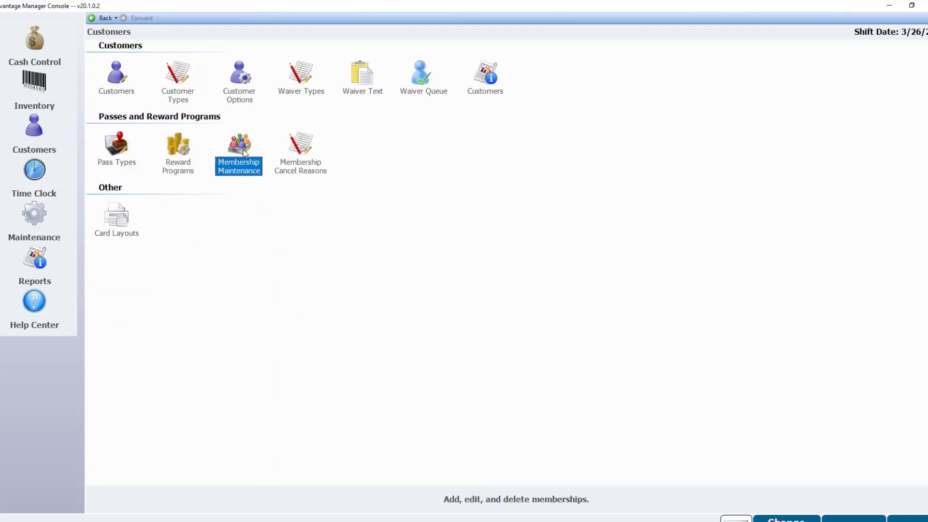
double_click(244, 152)
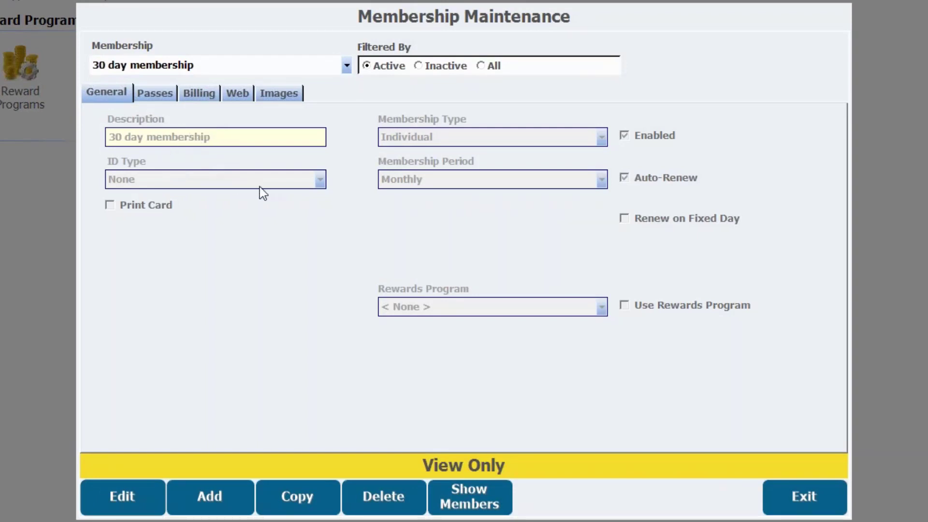
click(162, 92)
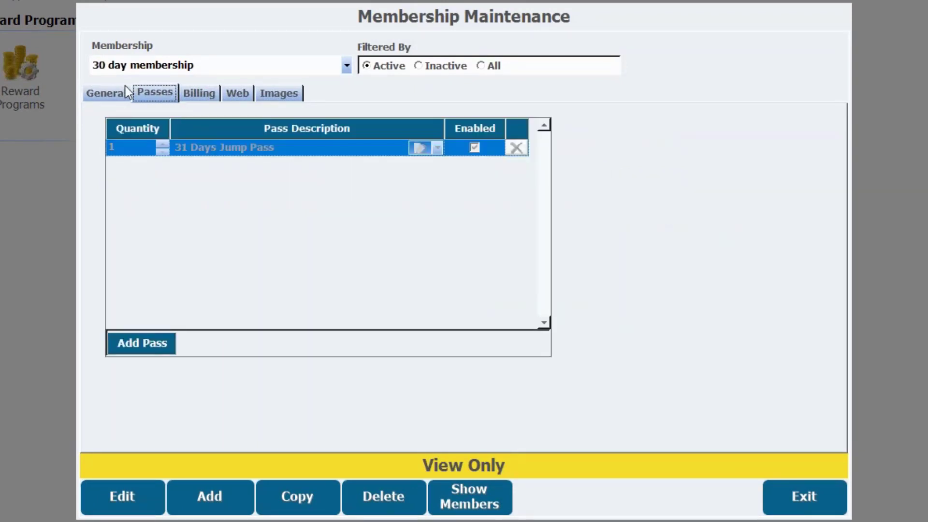
click(101, 92)
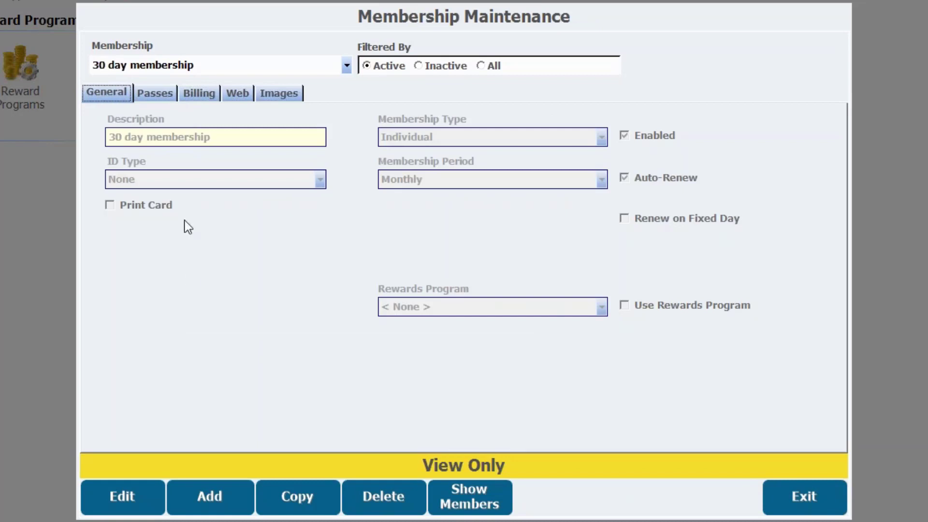
click(121, 496)
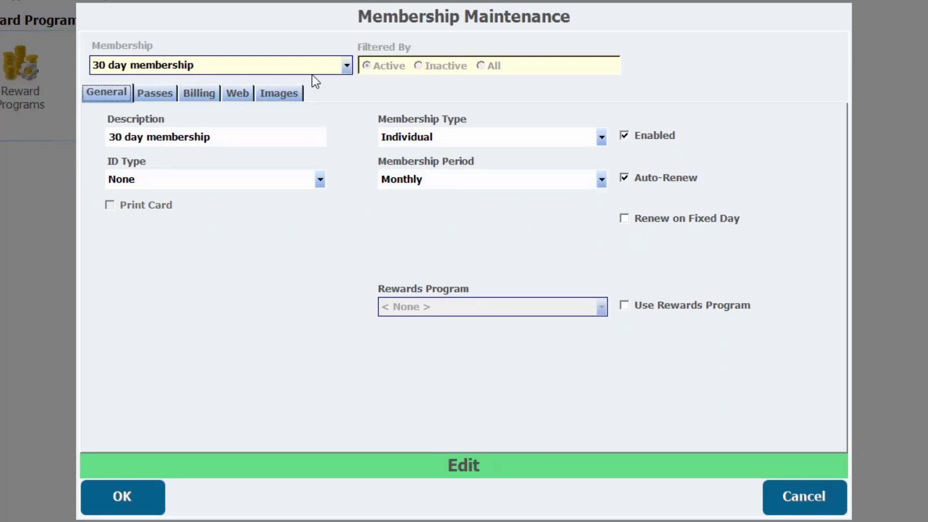
click(126, 498)
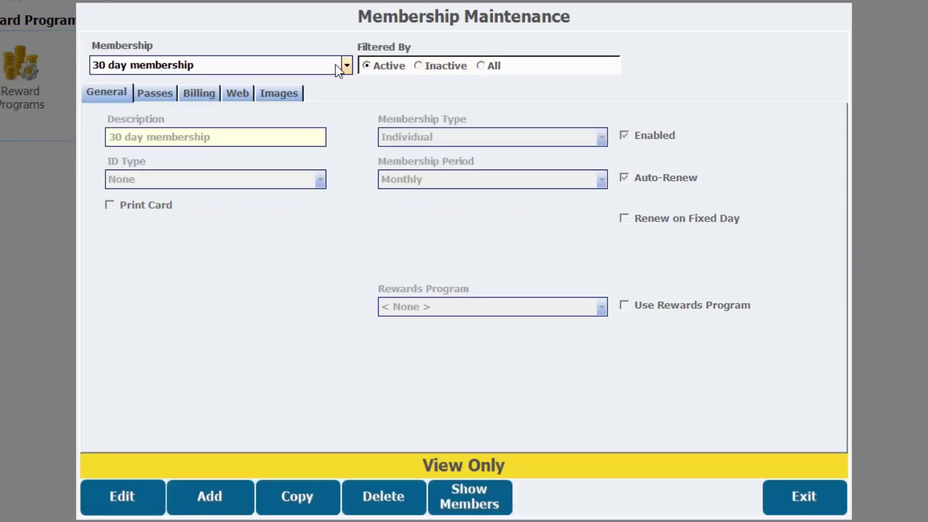
Open the Family Gold membership for editing to view its general settings, then cancel the edit
click(347, 65)
click(158, 111)
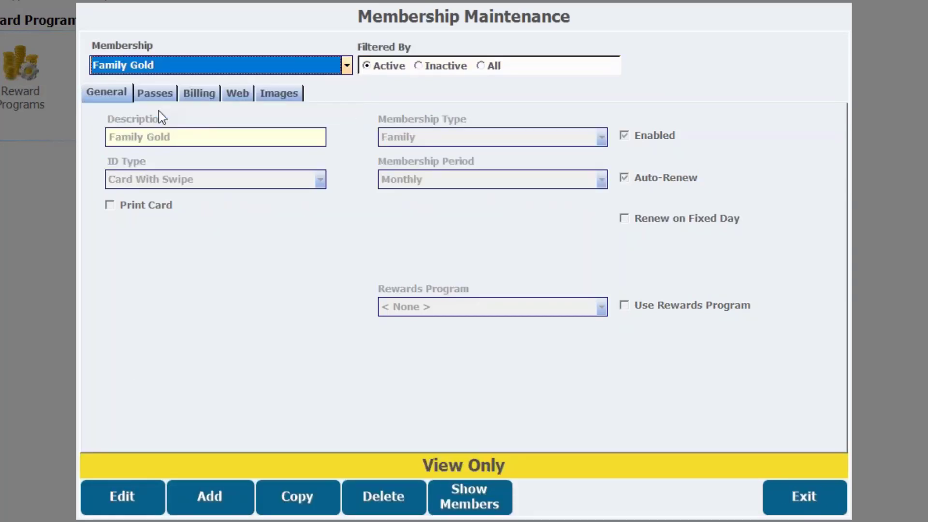
click(117, 502)
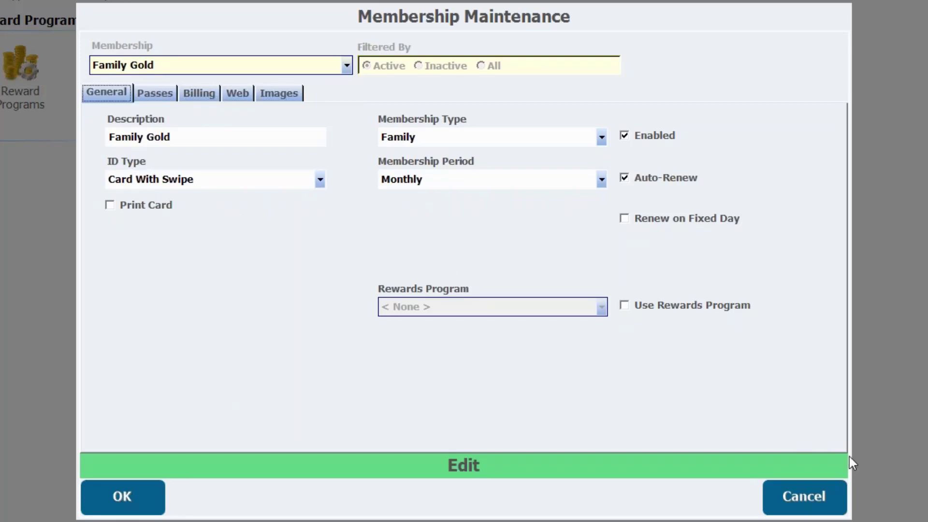
click(814, 505)
click(364, 317)
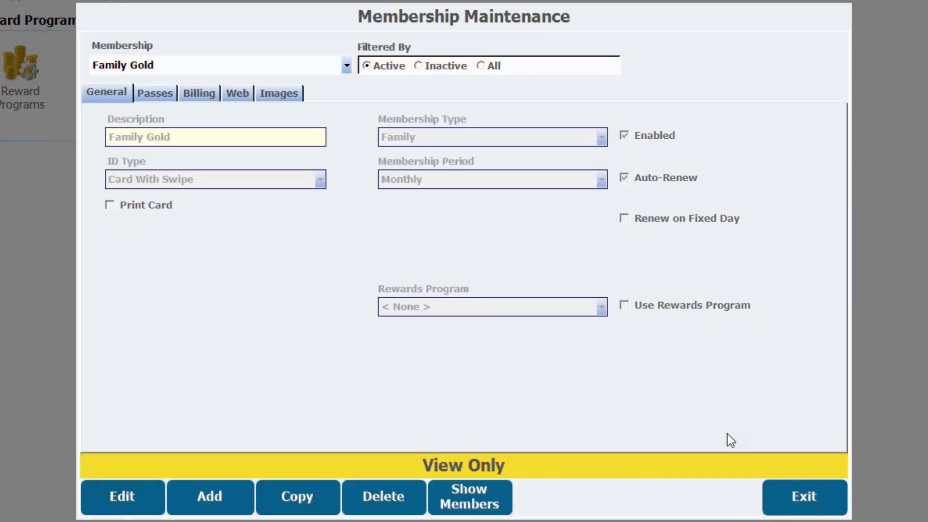
Close Membership Maintenance and open the 31 Days Jump Pass for editing in Pass Maintenance
click(817, 508)
click(127, 148)
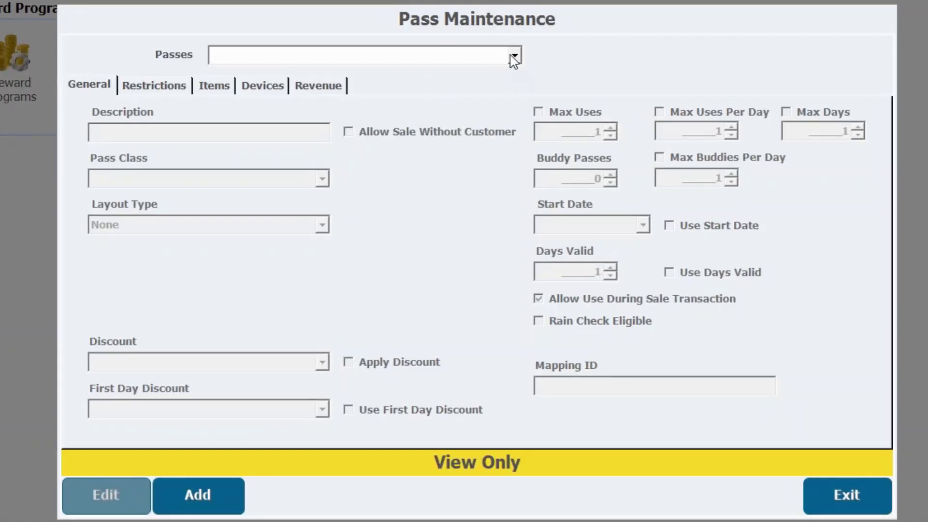
click(514, 57)
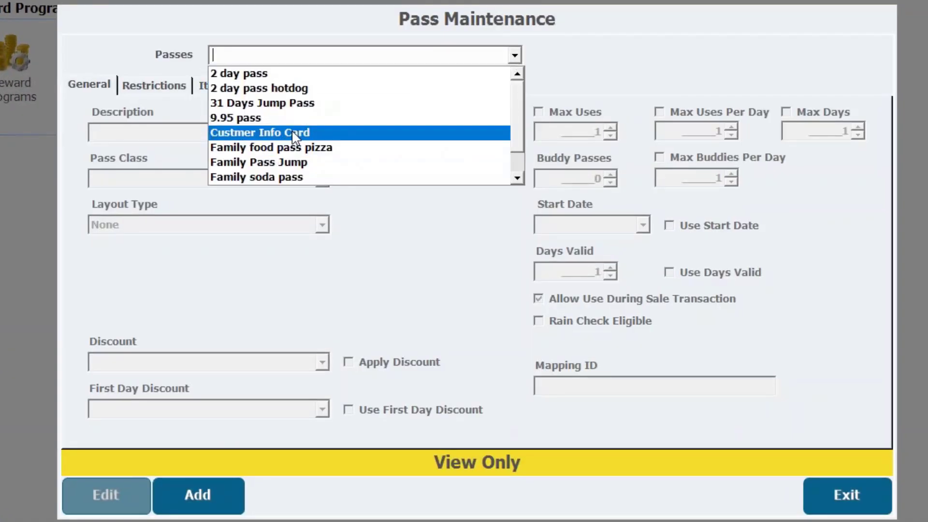
click(308, 104)
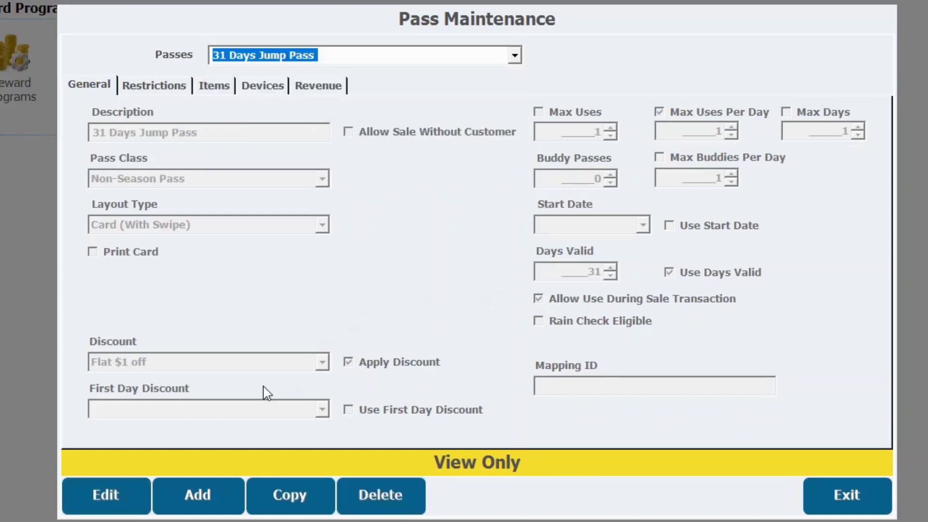
click(92, 501)
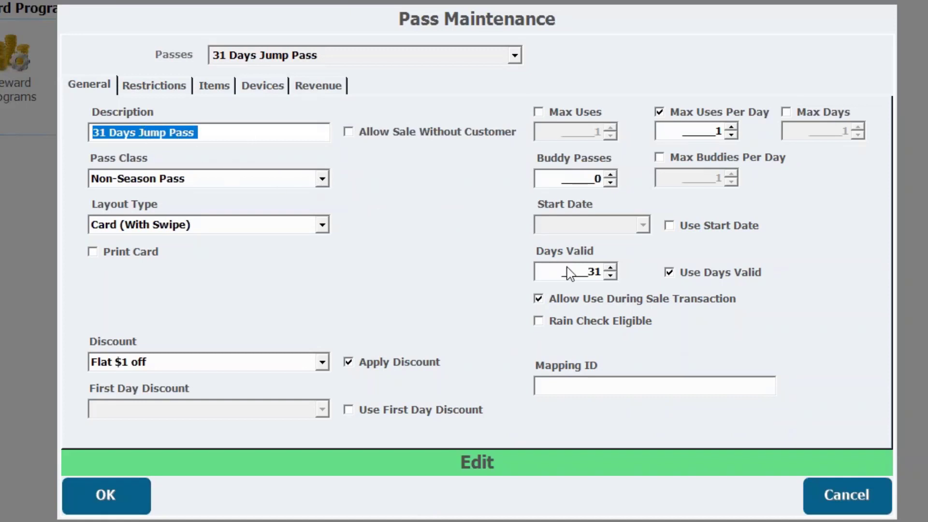
Switch the pass from days valid to start and end dates, and set the end date to 05/31/2020
click(669, 272)
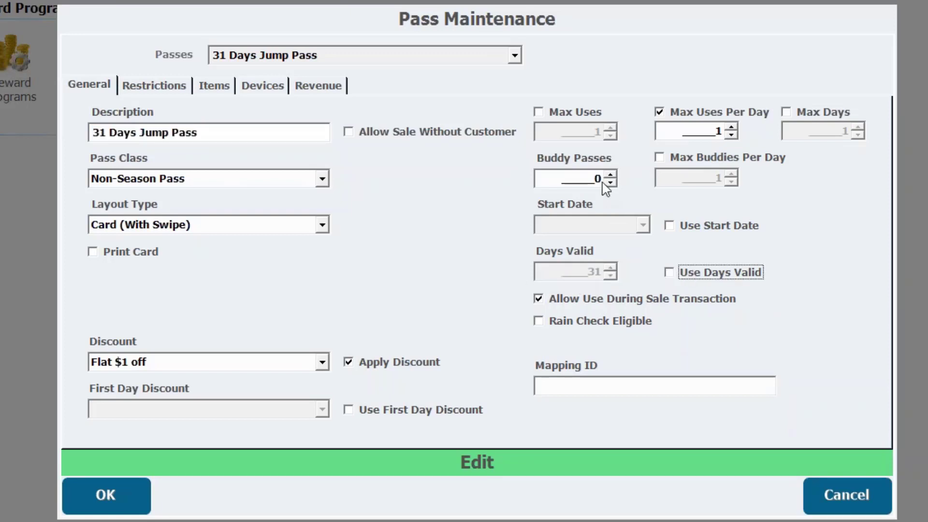
click(670, 226)
click(669, 272)
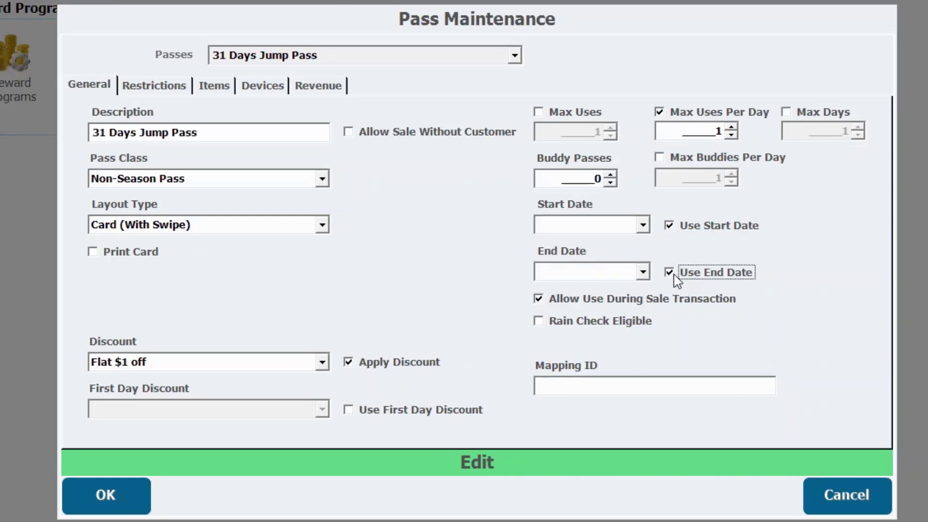
click(643, 272)
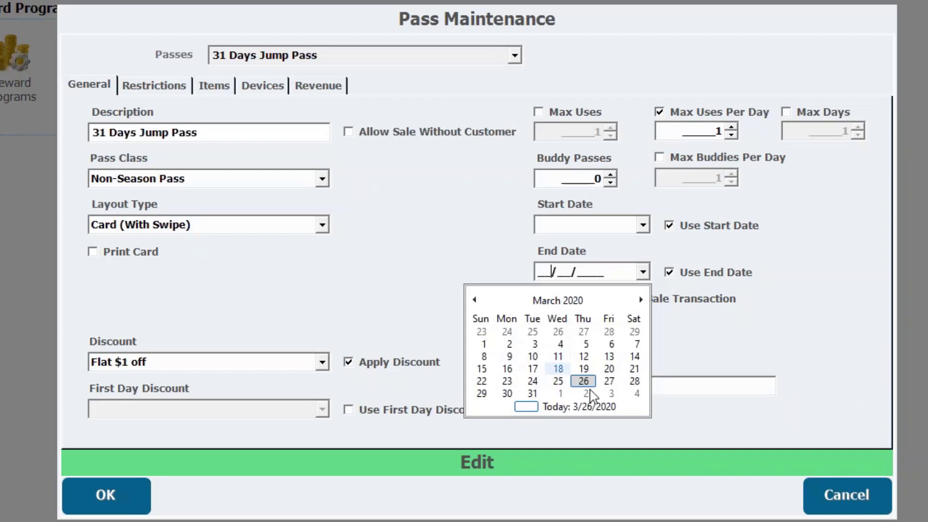
click(641, 299)
click(641, 299)
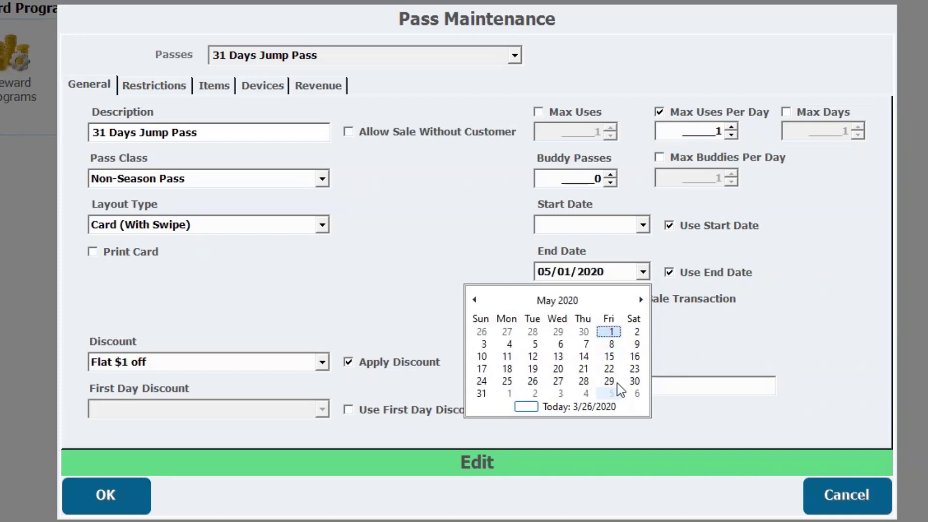
click(481, 393)
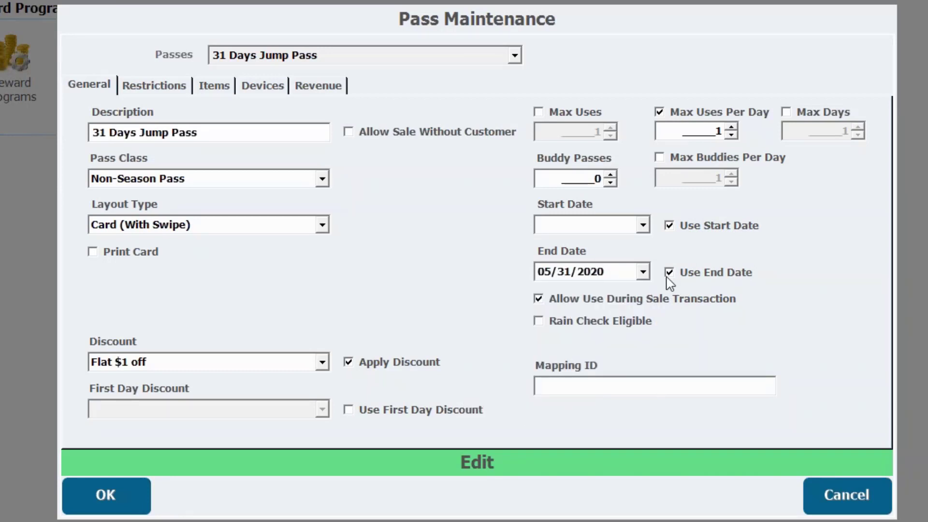
Set the pass's end date to 09/30/2020
click(643, 272)
click(641, 301)
click(641, 301)
click(641, 300)
click(642, 300)
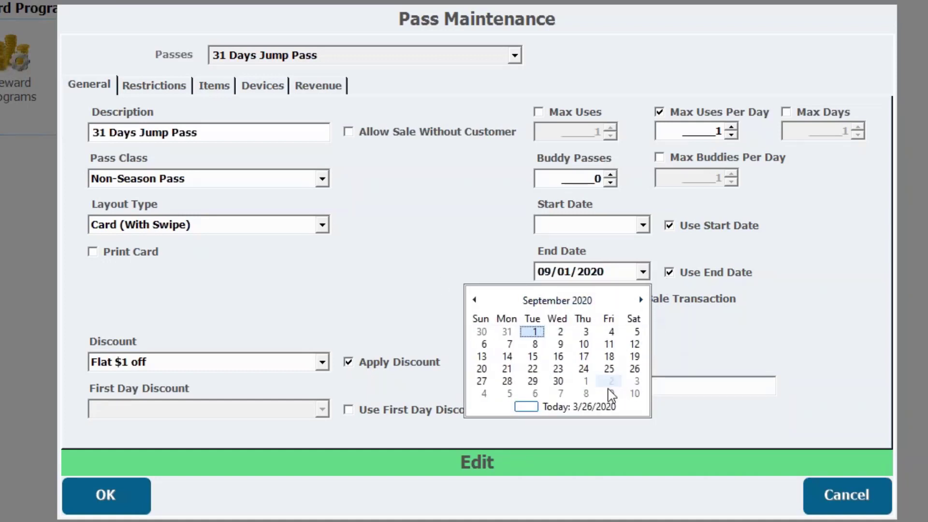
click(559, 382)
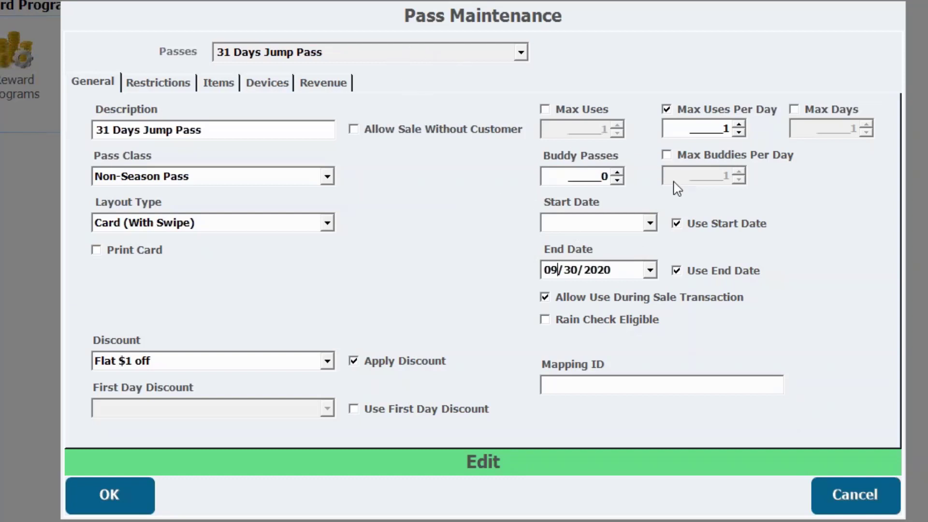
Turn off the pass's start and end dates and enable Use Days Valid again
click(675, 272)
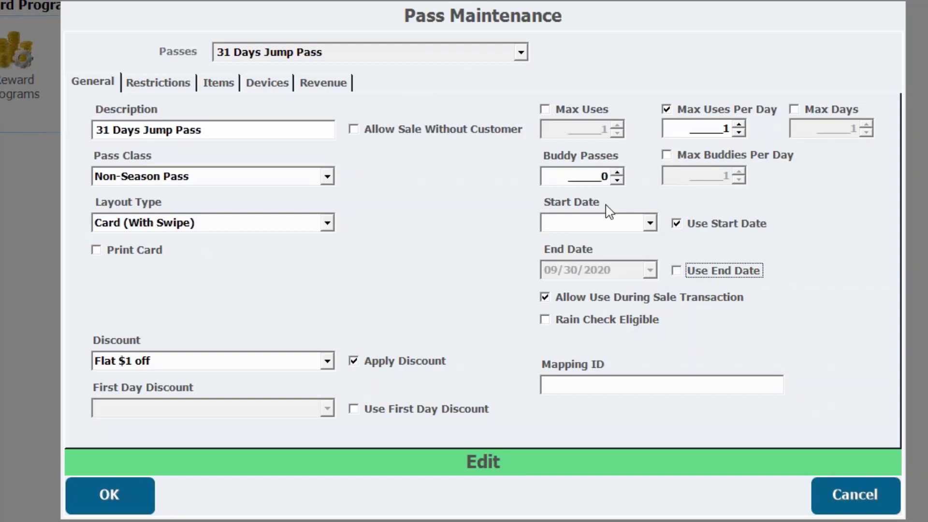
click(682, 225)
click(677, 225)
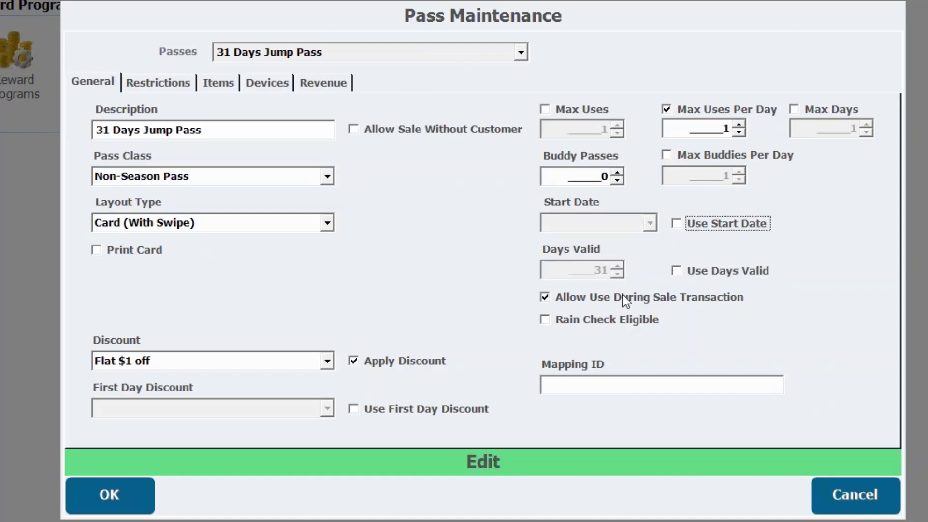
click(677, 271)
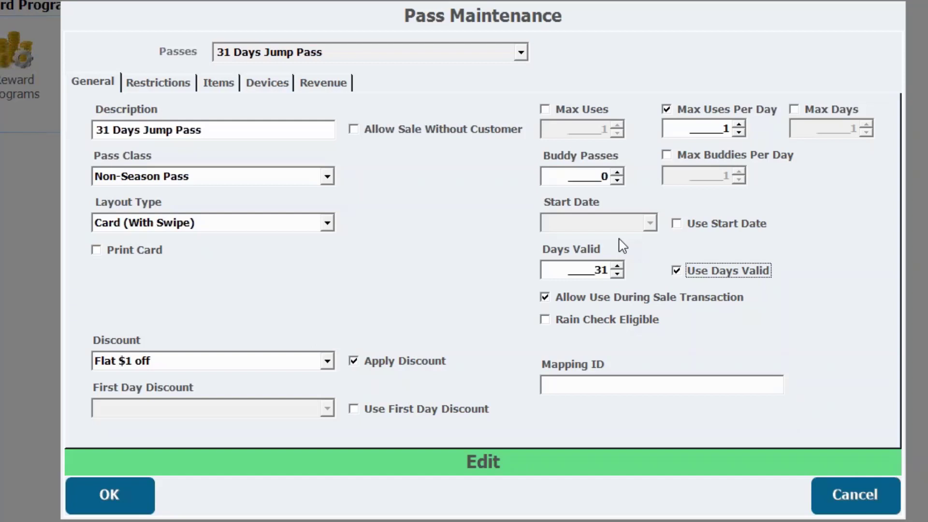
Set the pass's Days Valid to 60
click(601, 270)
double_click(601, 270)
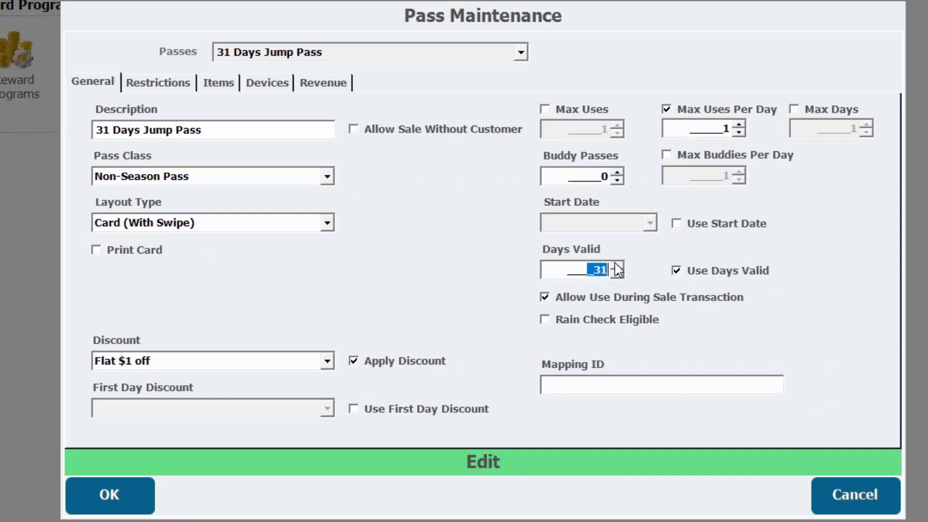
text(45)
key(BackSpace)
key(BackSpace)
text(60)
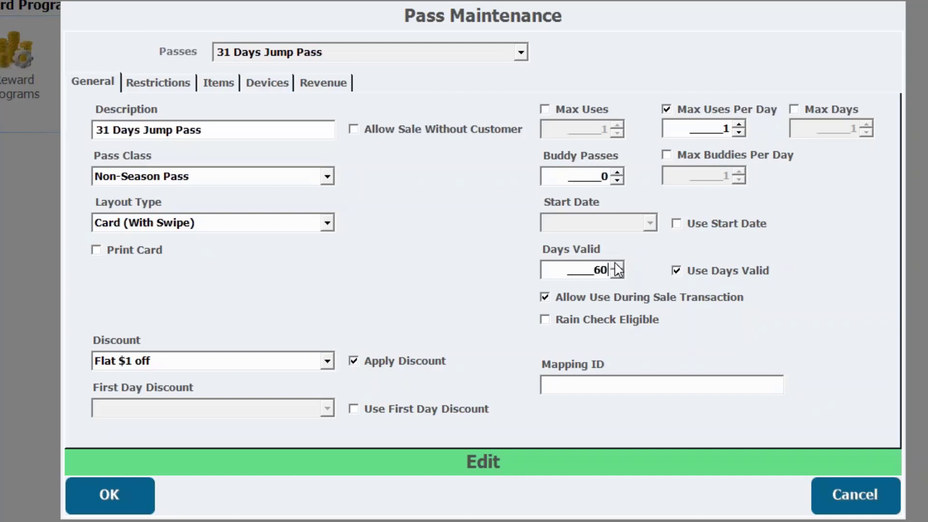